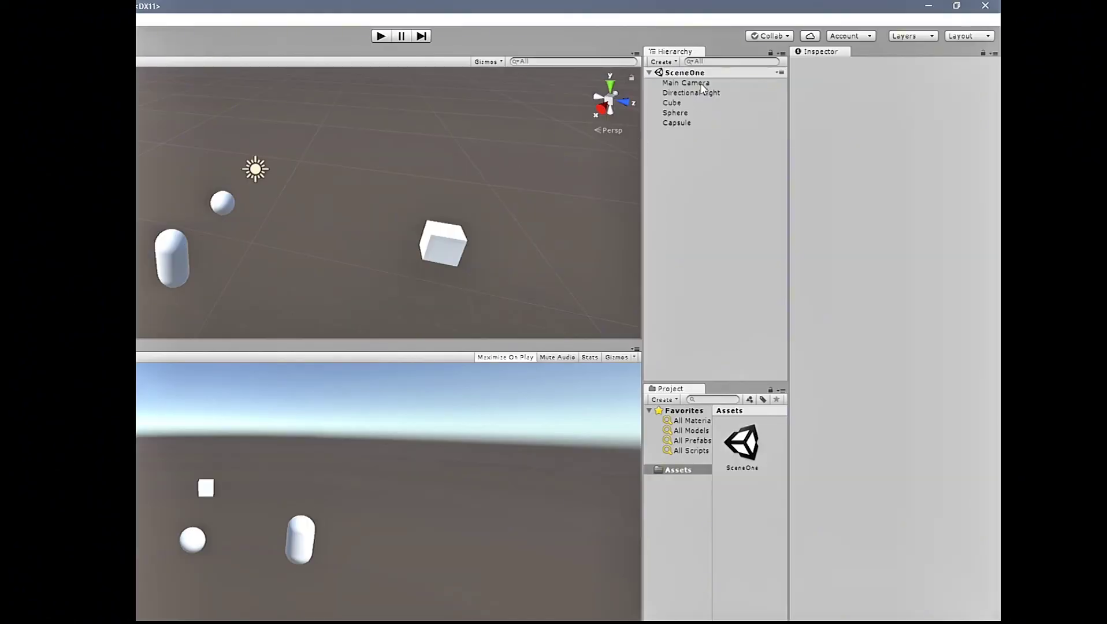
Select Main Camera in the Hierarchy to show its transform, camera settings and preview.
click(688, 83)
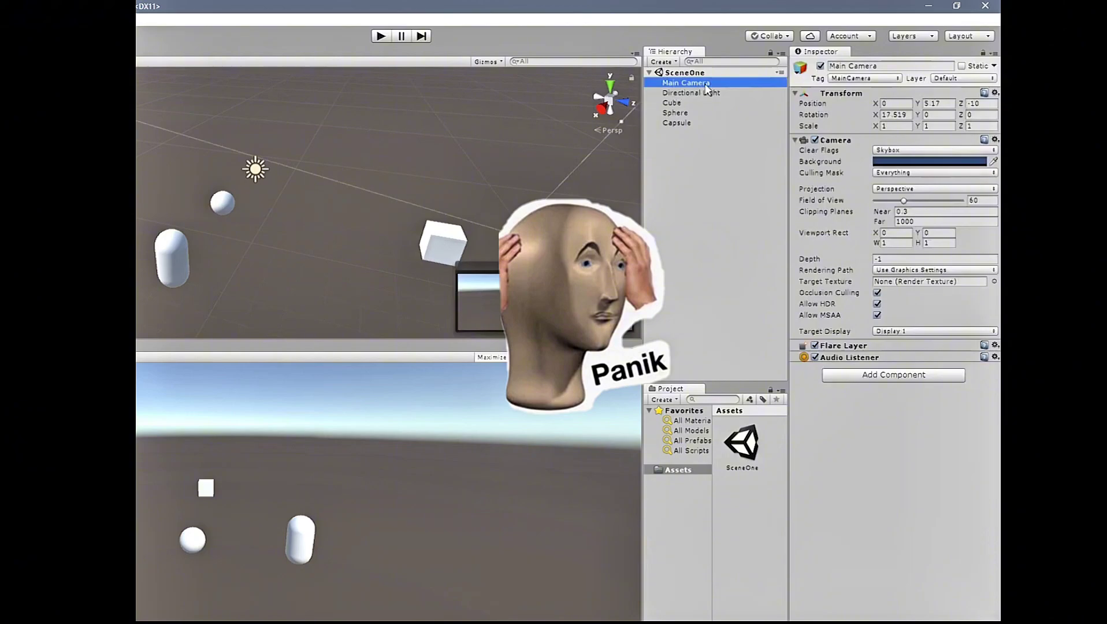